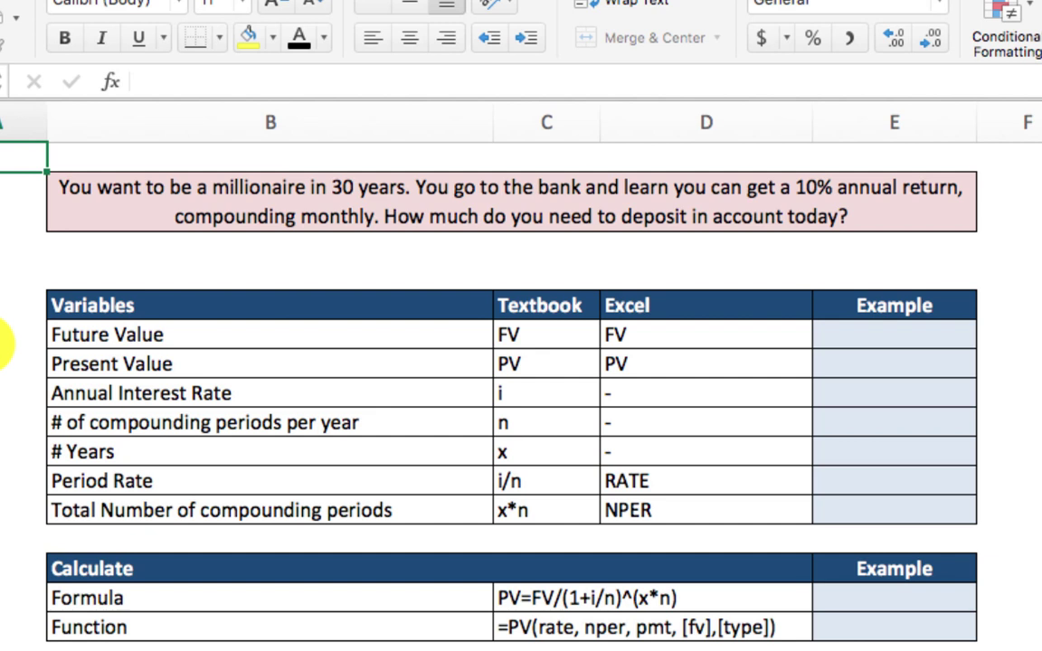
Enter 1000000 as the Future Value and a ? for the Present Value in the Example column.
{"action": "left_click", "coordinate": [869, 333]}
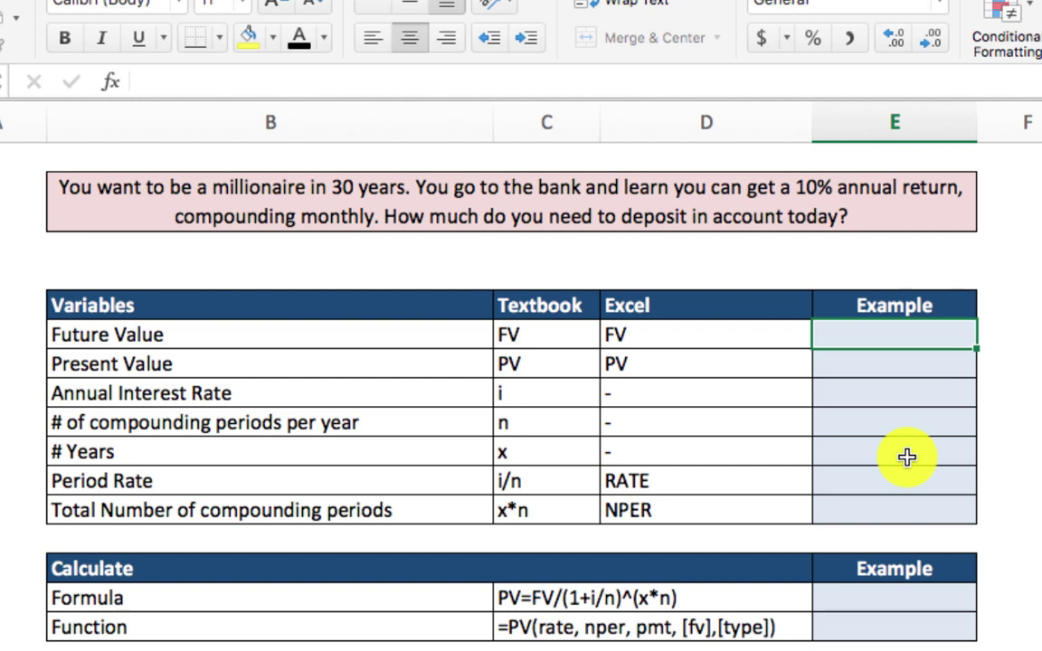
{"action": "type", "text": "1000"}
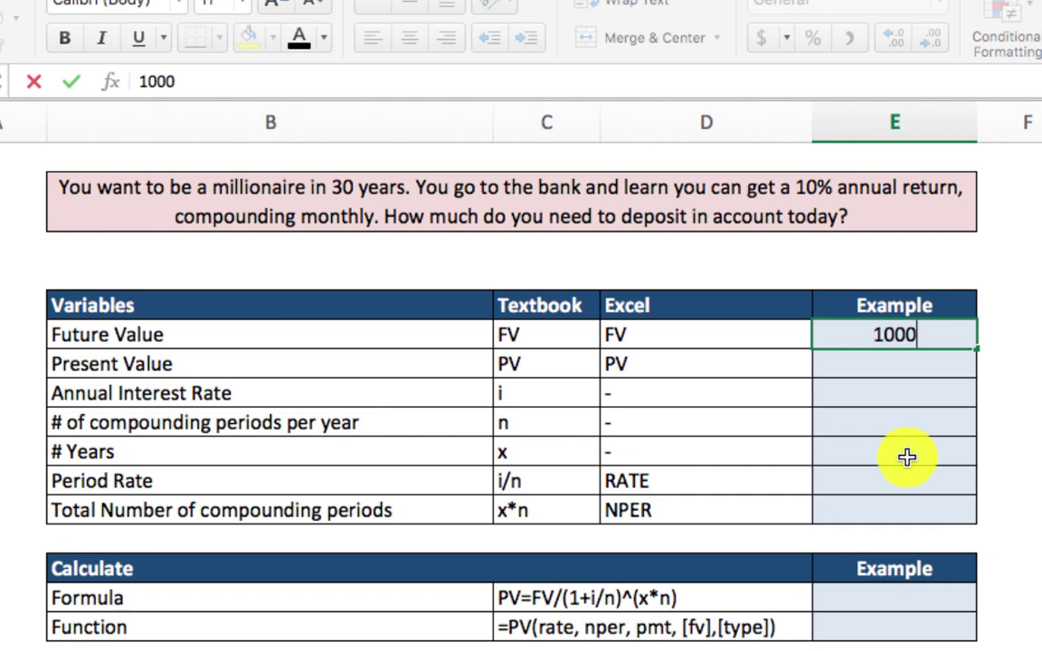
{"action": "type", "text": "000"}
{"action": "key", "text": "Return"}
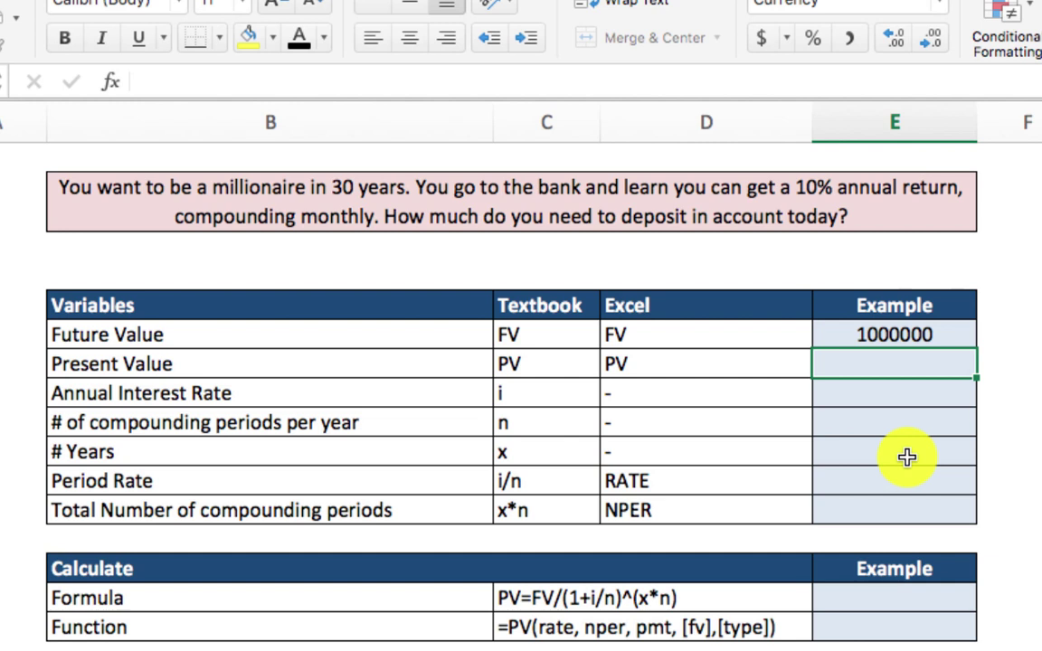
{"action": "type", "text": "?"}
{"action": "key", "text": "Return"}
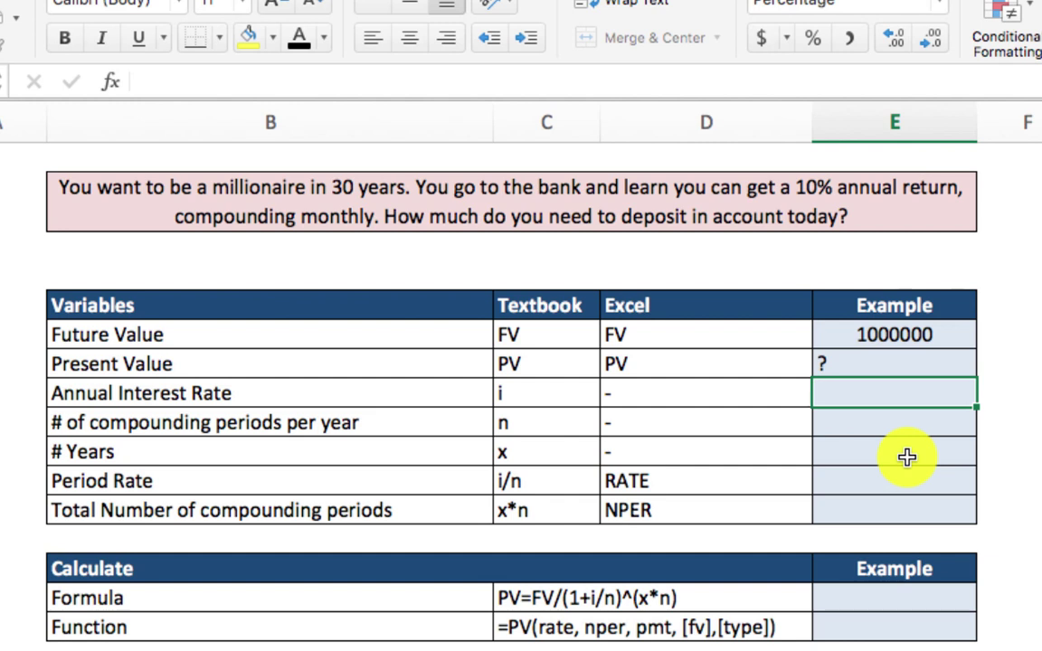
Fill in the example's annual interest rate of 10%, 12 compounding periods per year and 30 years.
{"action": "type", "text": "10"}
{"action": "key", "text": "Return"}
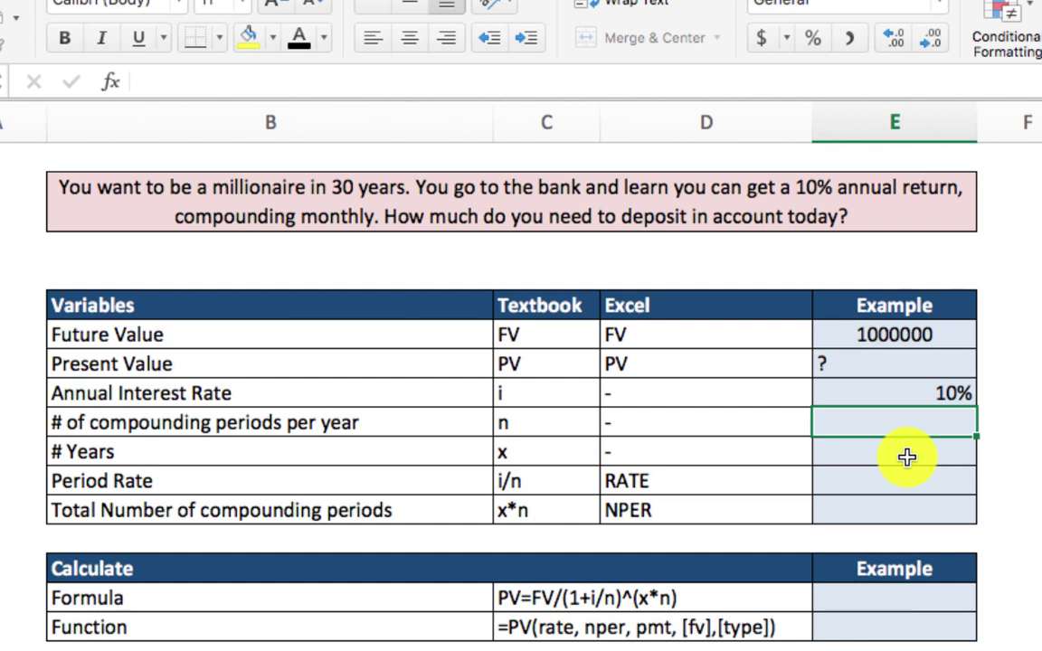
{"action": "type", "text": "12"}
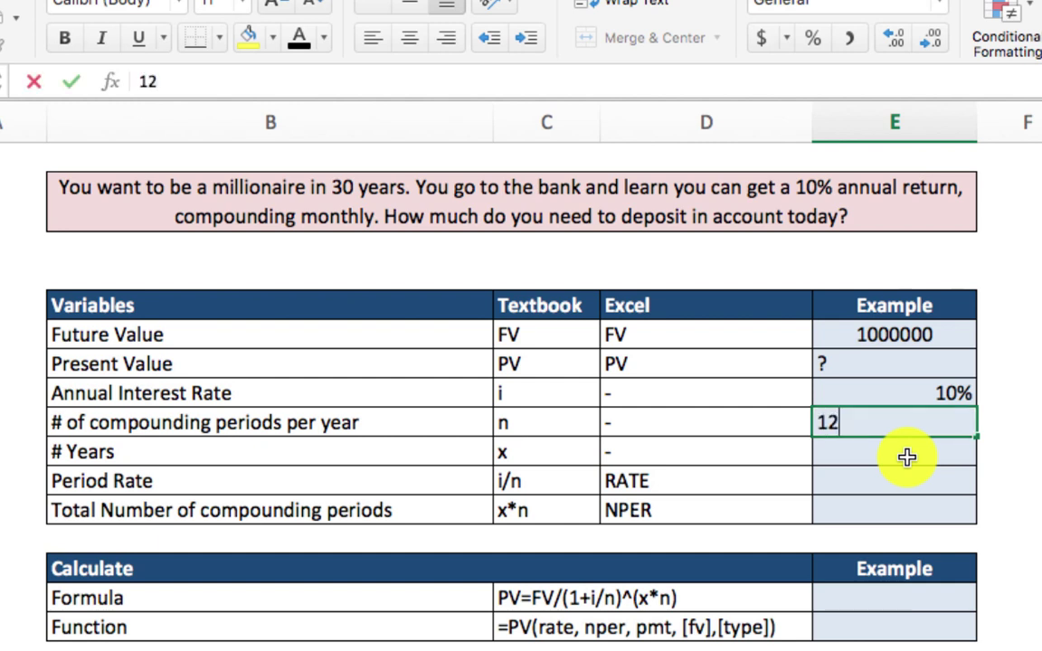
{"action": "key", "text": "Return"}
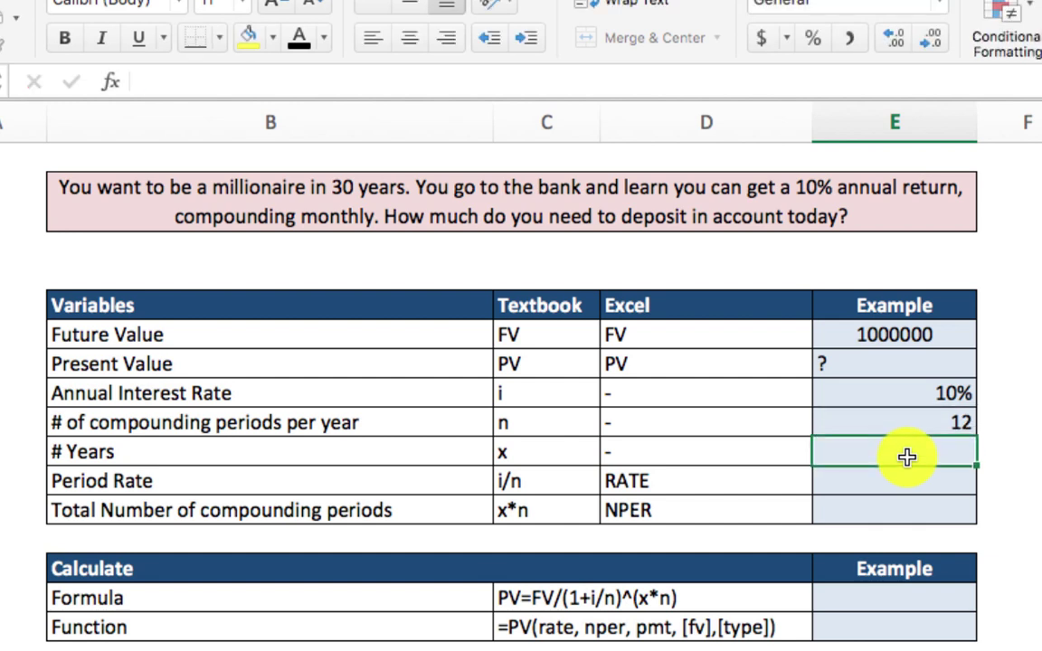
{"action": "type", "text": "30"}
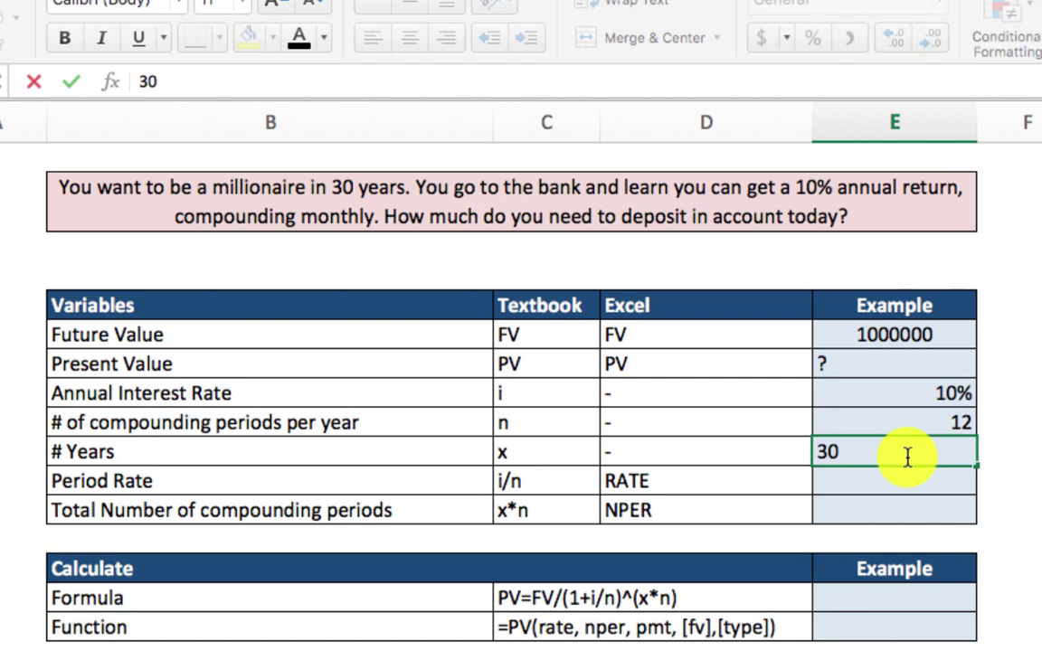
{"action": "key", "text": "Return"}
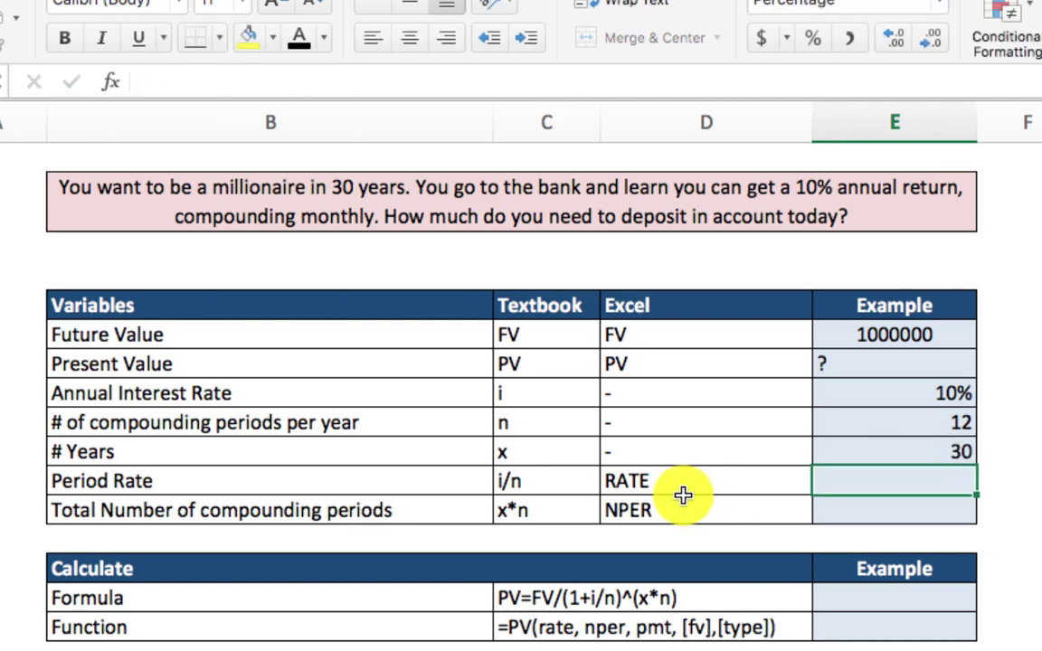
Calculate the example's Period Rate by dividing the annual interest rate by the periods per year, =E8/E9.
{"action": "scroll", "coordinate": [682, 496], "scroll_direction": "down", "scroll_amount": 2}
{"action": "scroll", "coordinate": [683, 495], "scroll_direction": "up", "scroll_amount": 2}
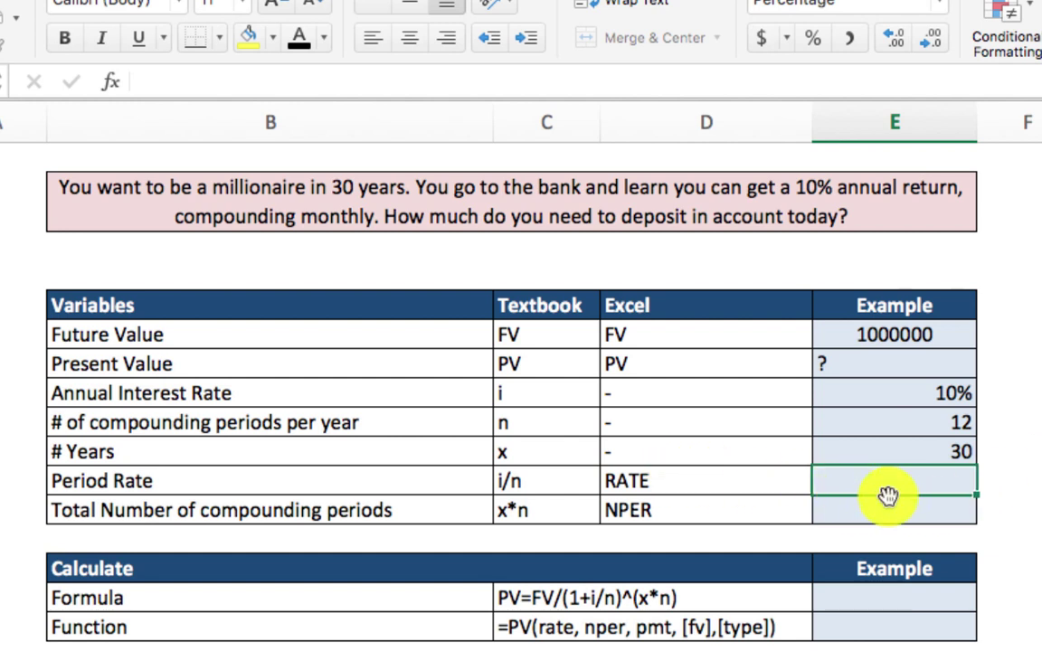
{"action": "type", "text": "="}
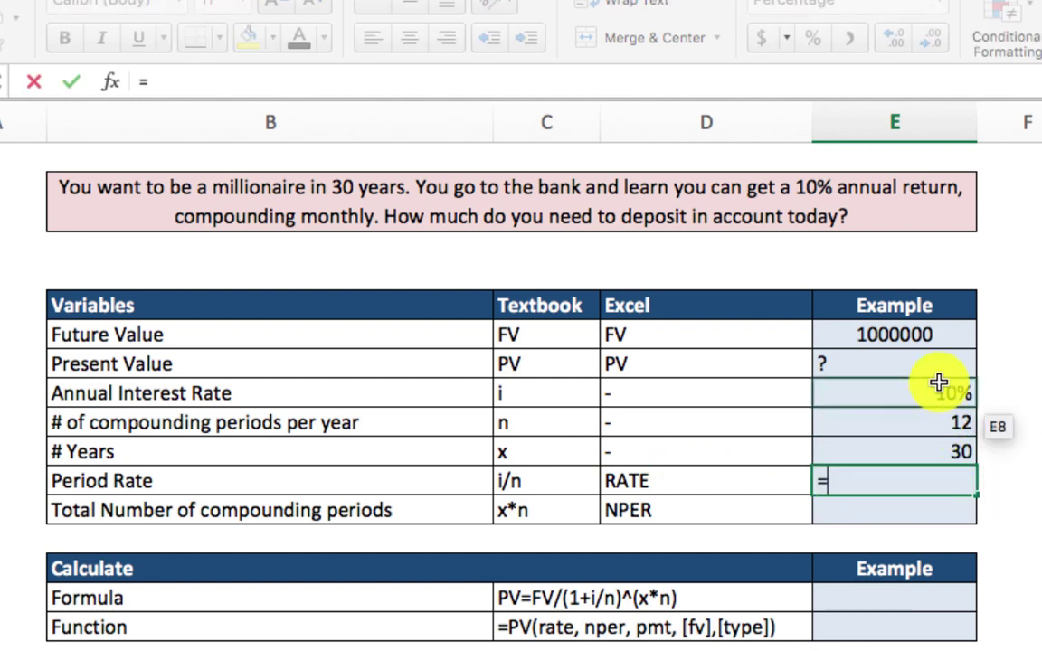
{"action": "left_click", "coordinate": [940, 391]}
{"action": "type", "text": "/"}
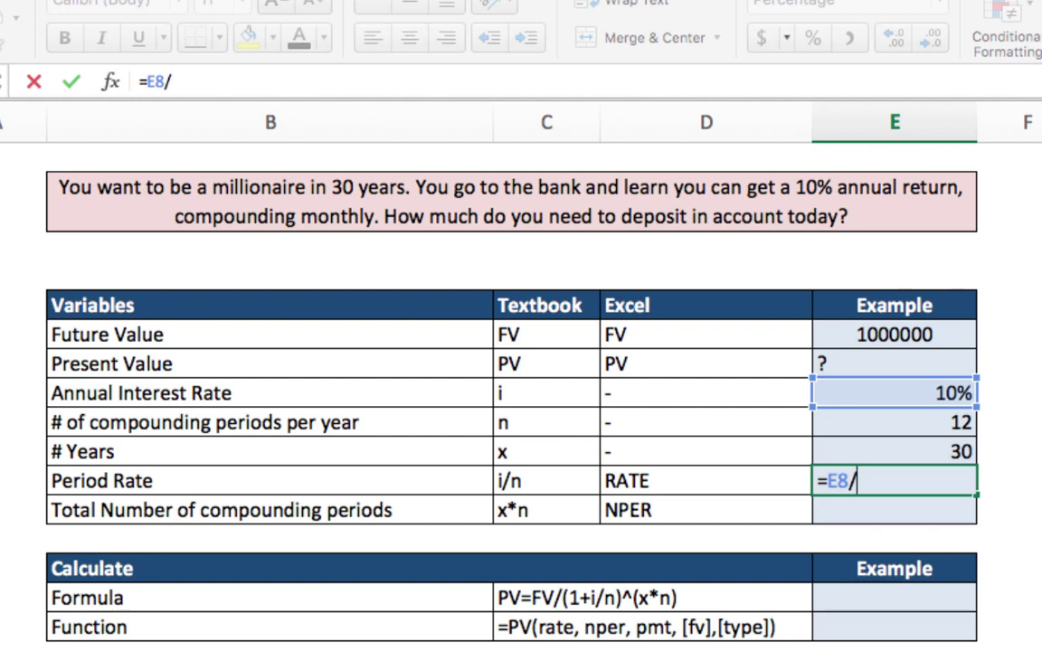
{"action": "left_click", "coordinate": [926, 422]}
{"action": "key", "text": "Return"}
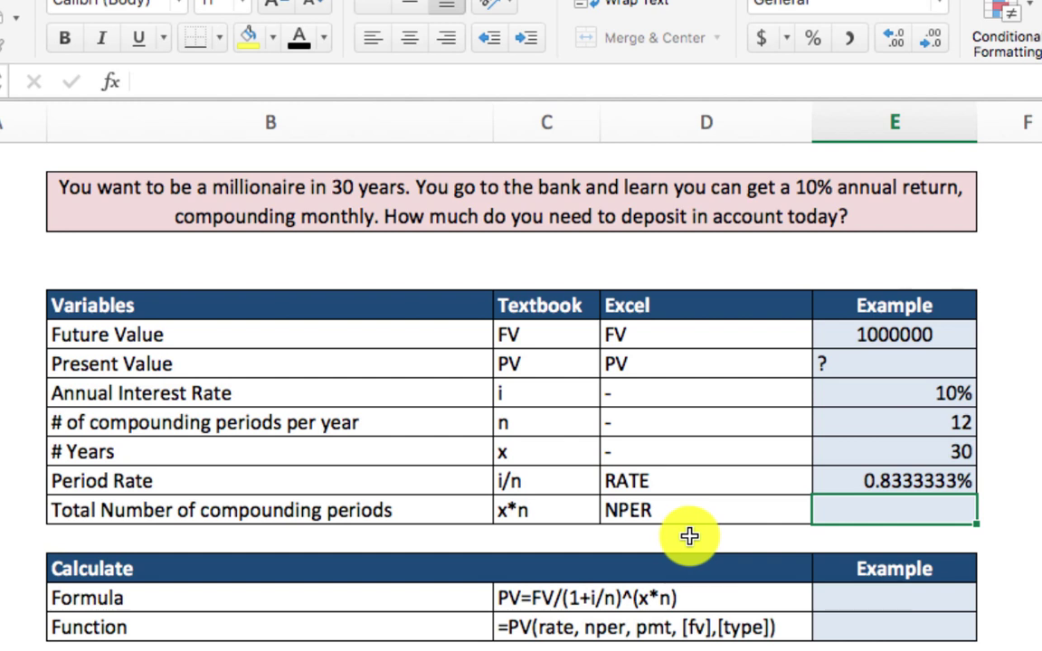
Calculate the example's total number of compounding periods as years times periods per year, =E10*E9.
{"action": "left_click", "coordinate": [532, 510]}
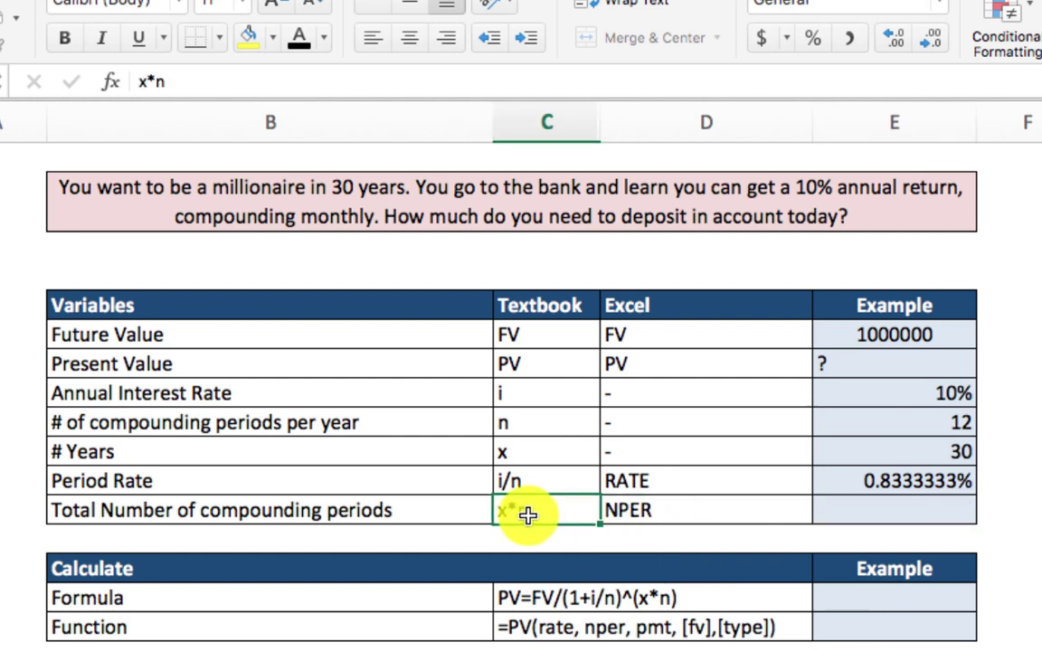
{"action": "left_click", "coordinate": [868, 510]}
{"action": "type", "text": "="}
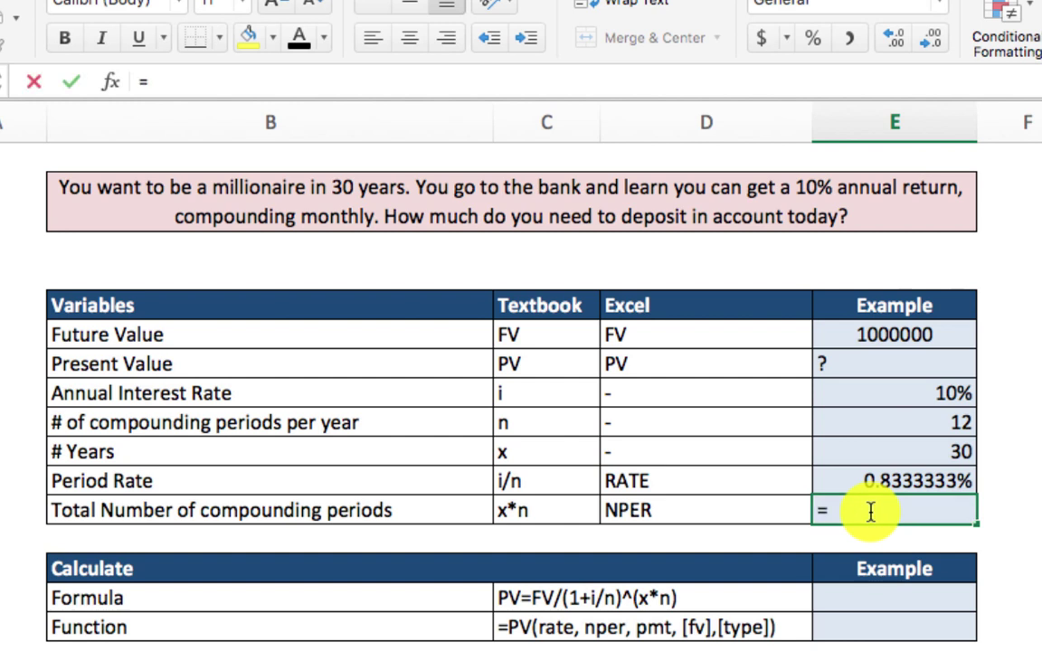
{"action": "left_click", "coordinate": [947, 427]}
{"action": "left_click", "coordinate": [952, 452]}
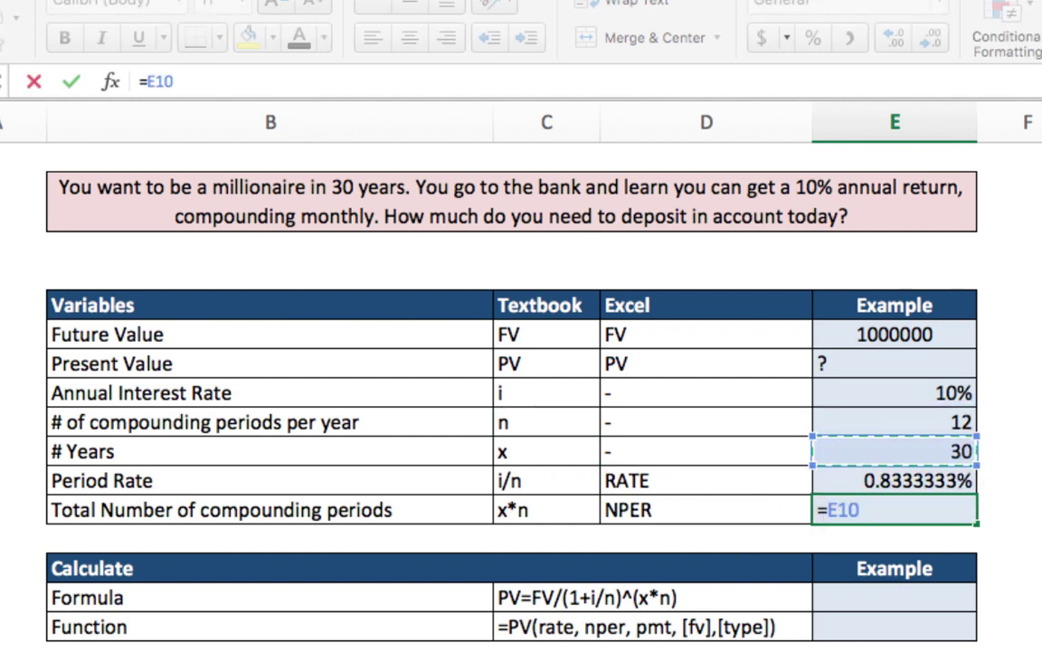
{"action": "type", "text": "*"}
{"action": "left_click", "coordinate": [907, 425]}
{"action": "key", "text": "Return"}
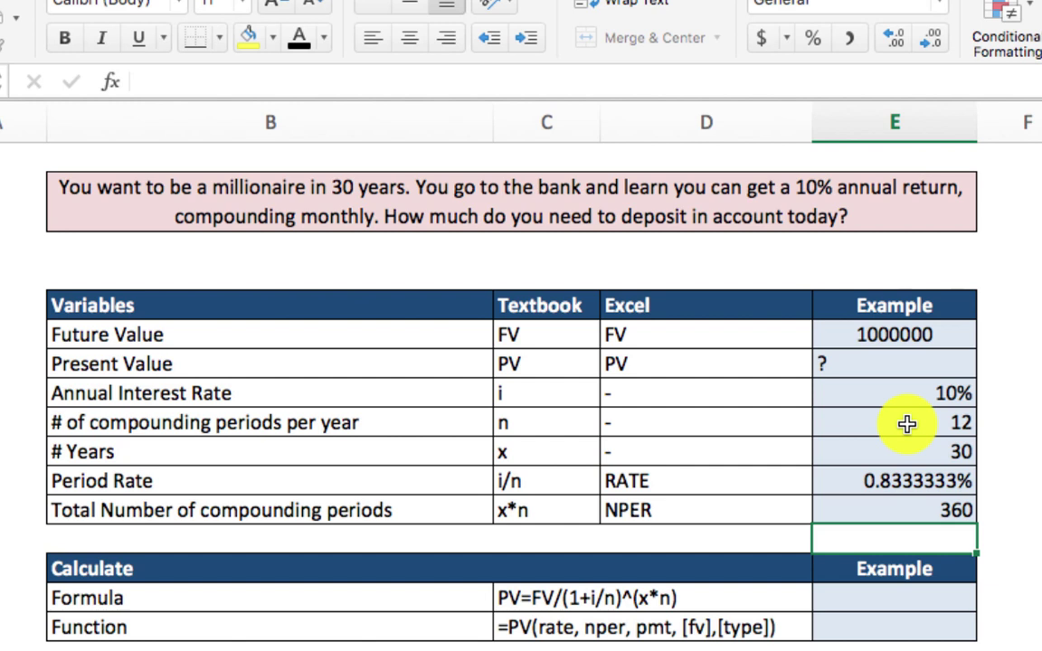
Calculate the present value in the Formula row's Example cell with =E6/(1+E11)^E12.
{"action": "left_click", "coordinate": [915, 600]}
{"action": "left_click_drag", "start_coordinate": [493, 594], "coordinate": [179, 599]}
{"action": "left_click_drag", "start_coordinate": [265, 534], "coordinate": [280, 647]}
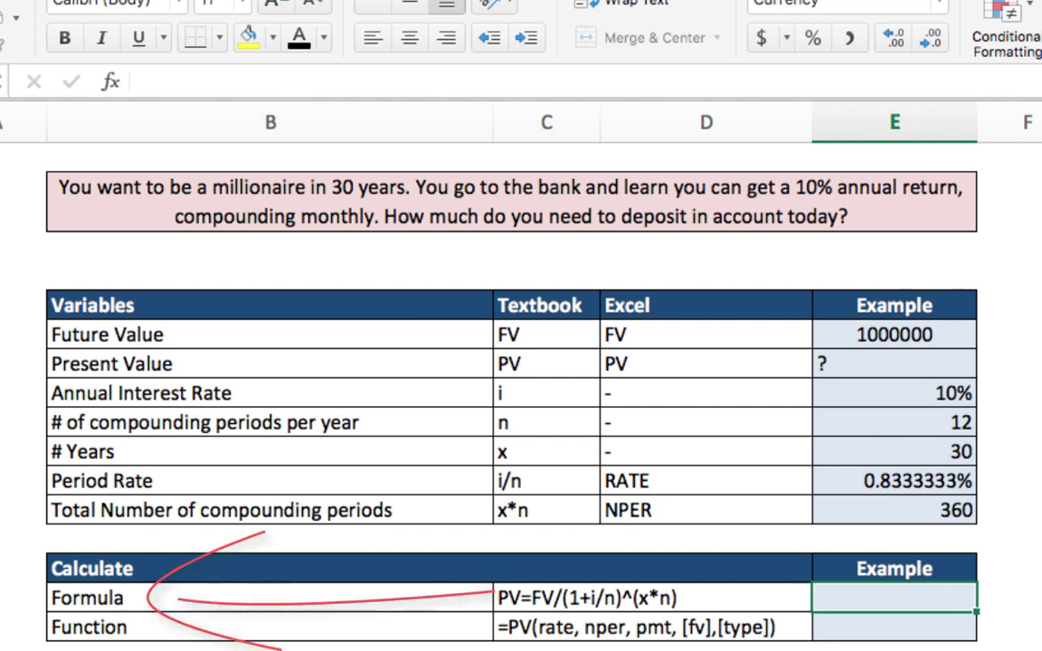
{"action": "type", "text": "="}
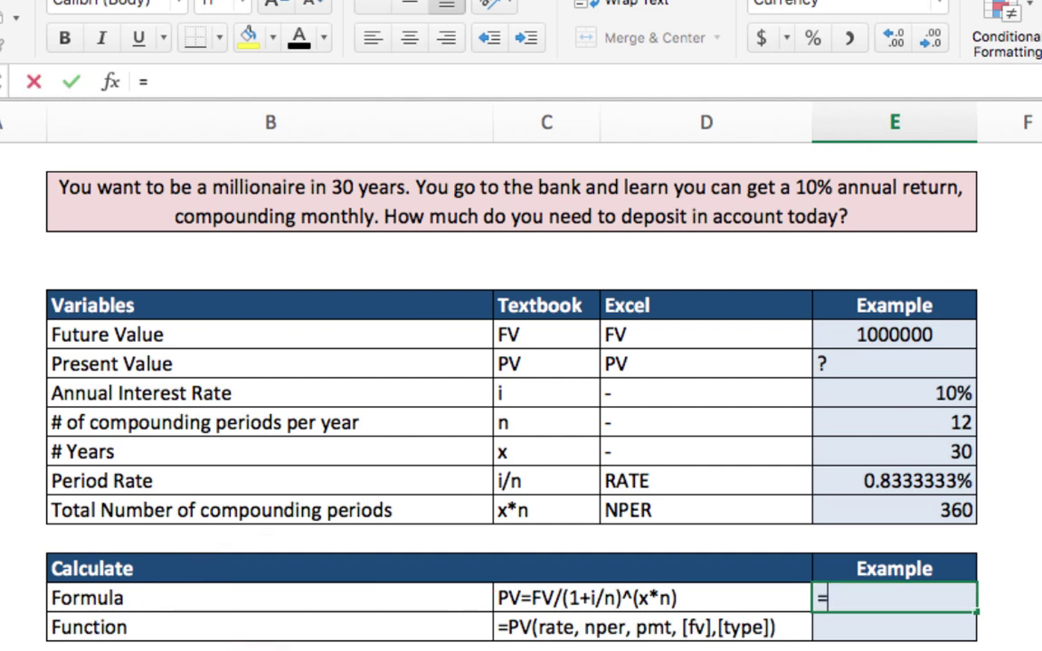
{"action": "left_click", "coordinate": [885, 335]}
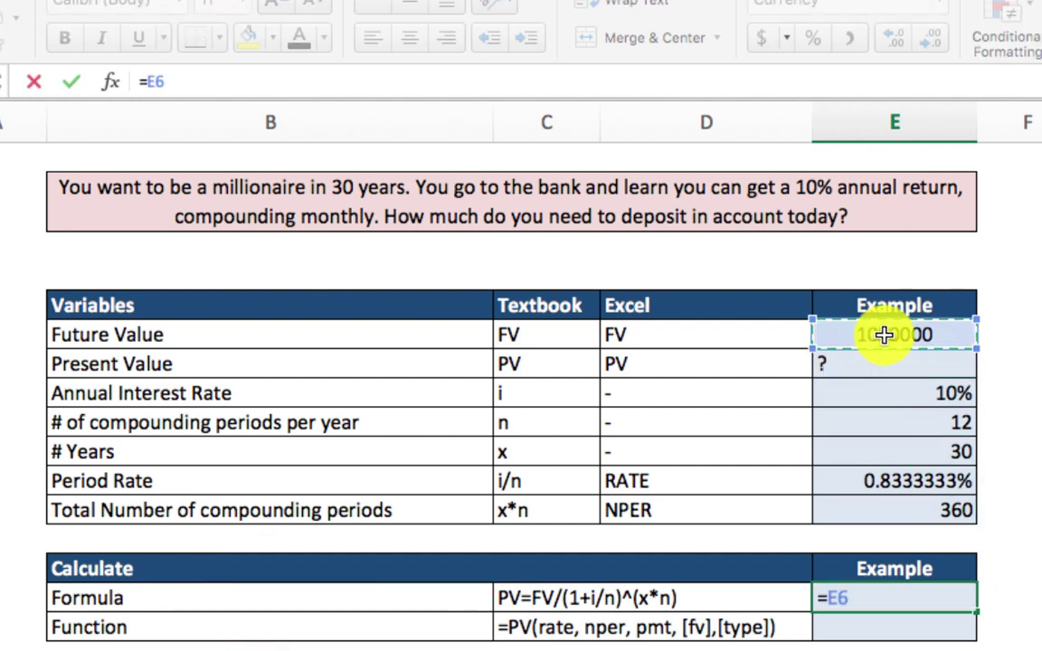
{"action": "type", "text": "/("}
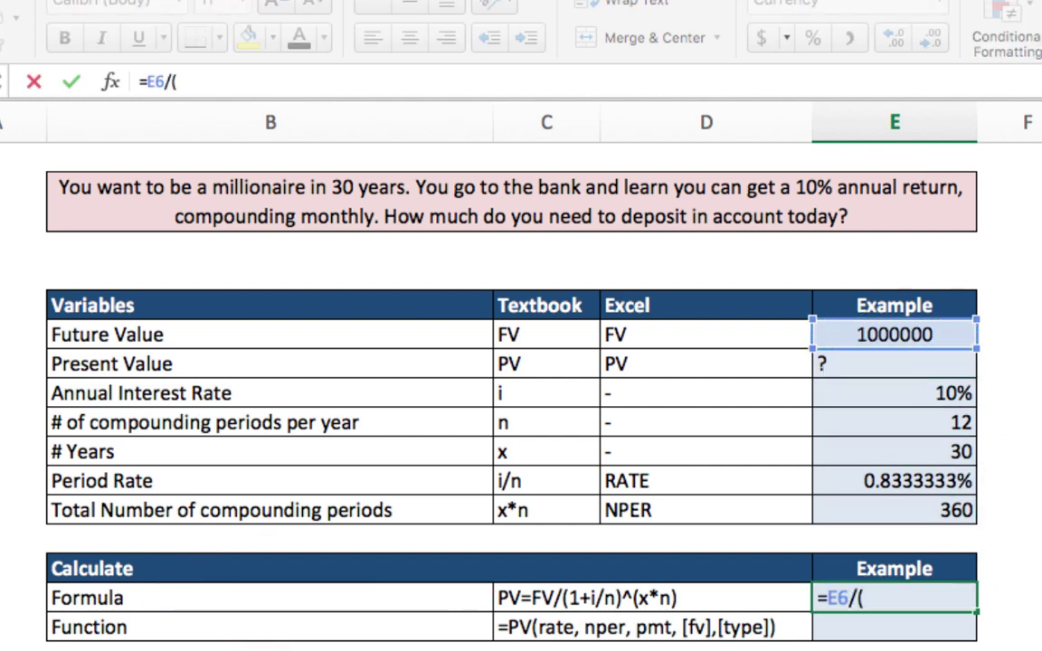
{"action": "type", "text": "1+"}
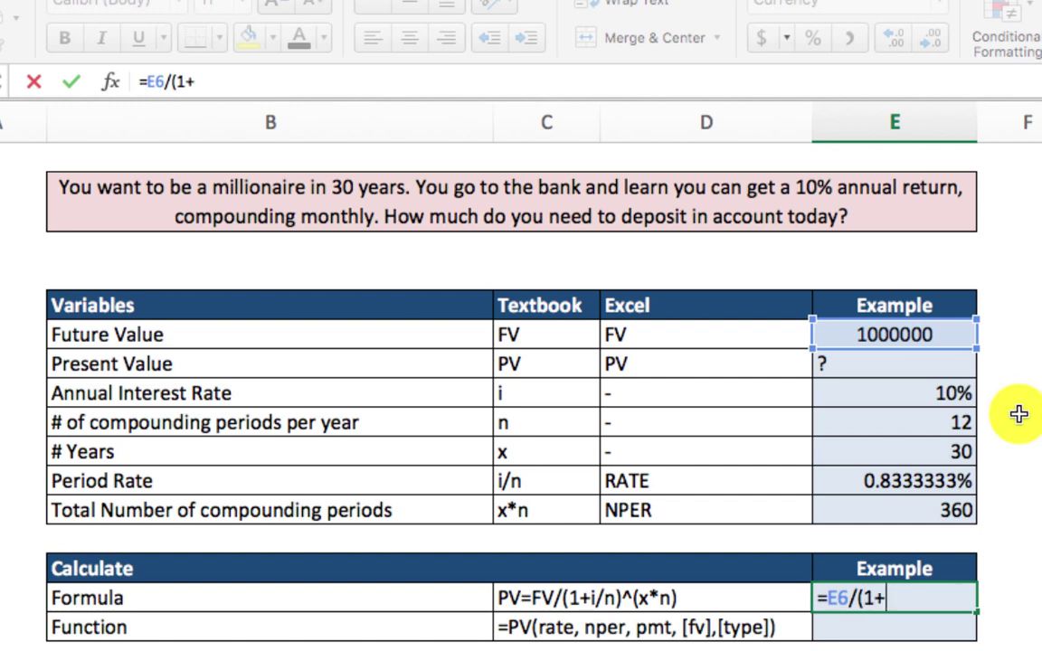
{"action": "left_click", "coordinate": [919, 482]}
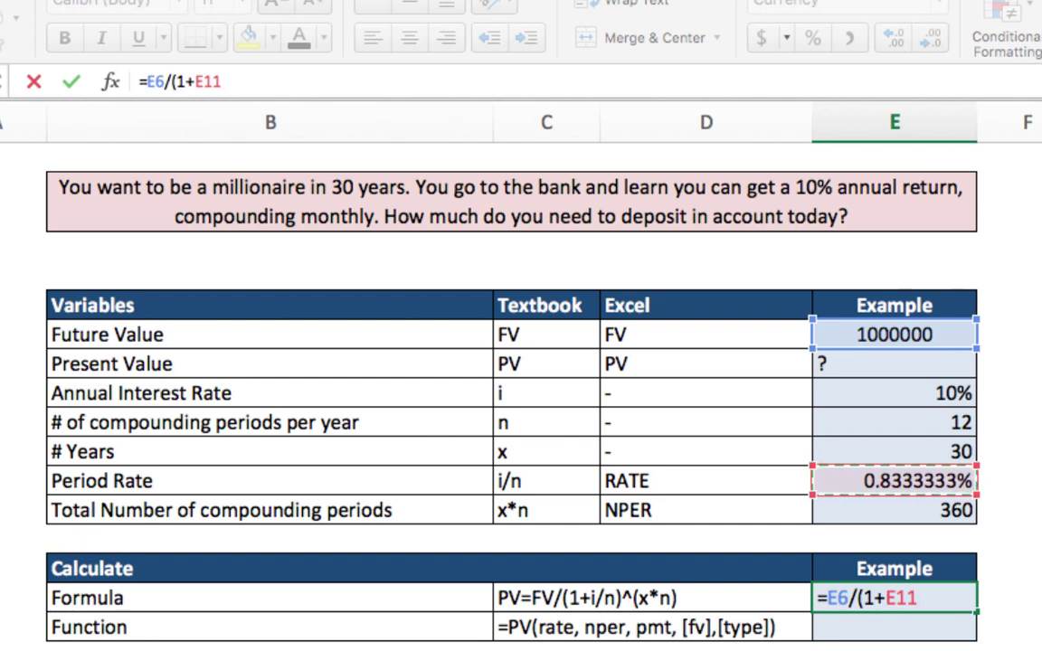
{"action": "type", "text": ")^"}
{"action": "left_click", "coordinate": [928, 508]}
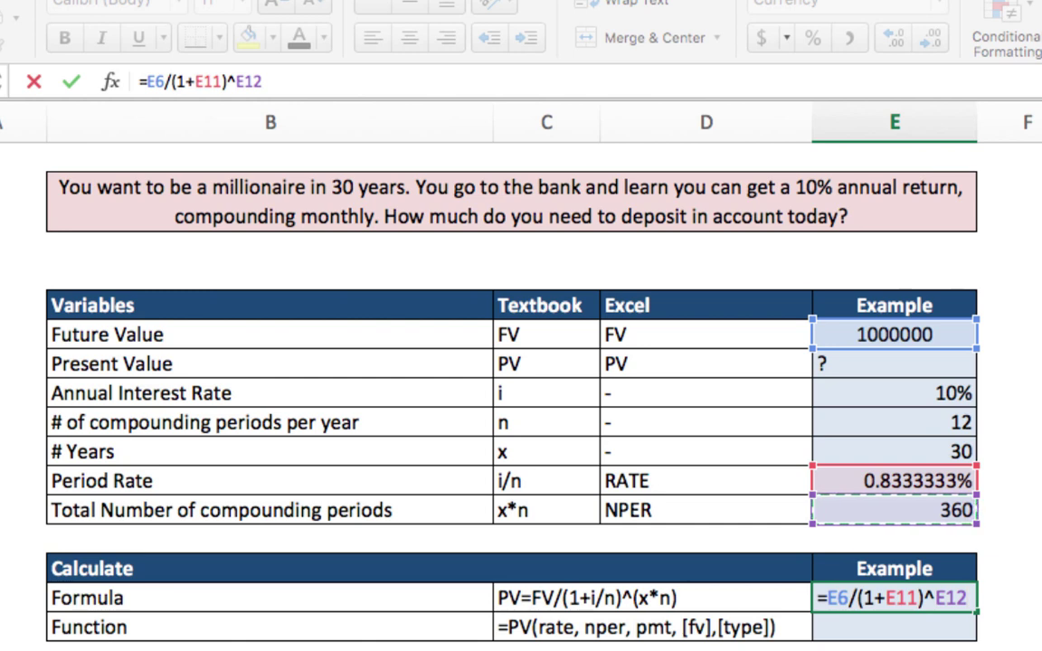
{"action": "key", "text": "Return"}
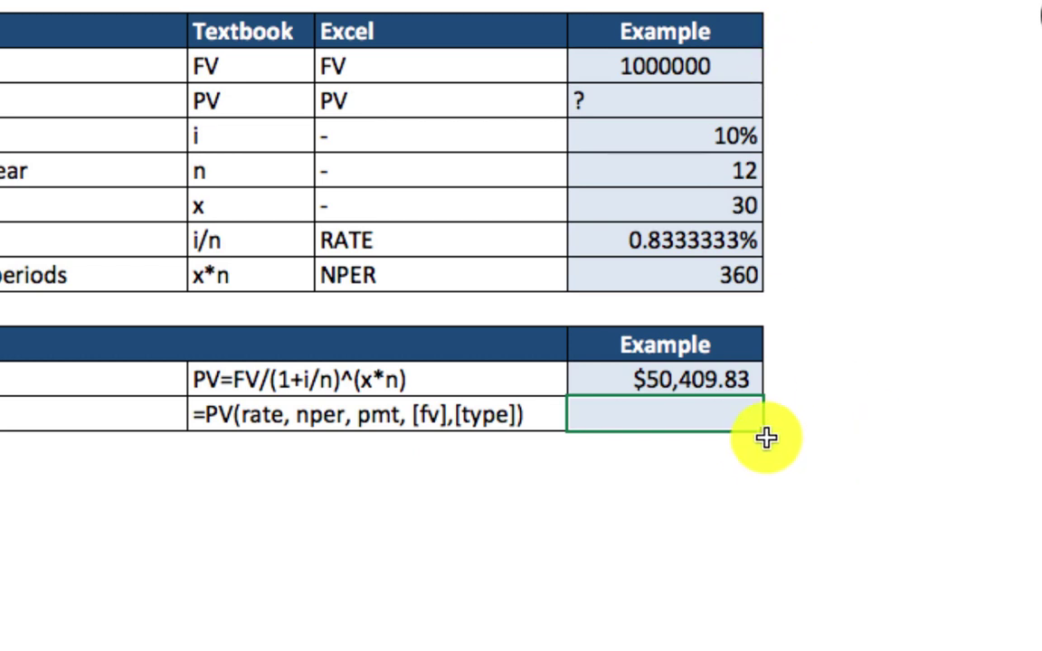
Start a PV function with both parentheses in the Function row's Example cell, ready for its arguments.
{"action": "left_click", "coordinate": [789, 434]}
{"action": "left_click", "coordinate": [635, 412]}
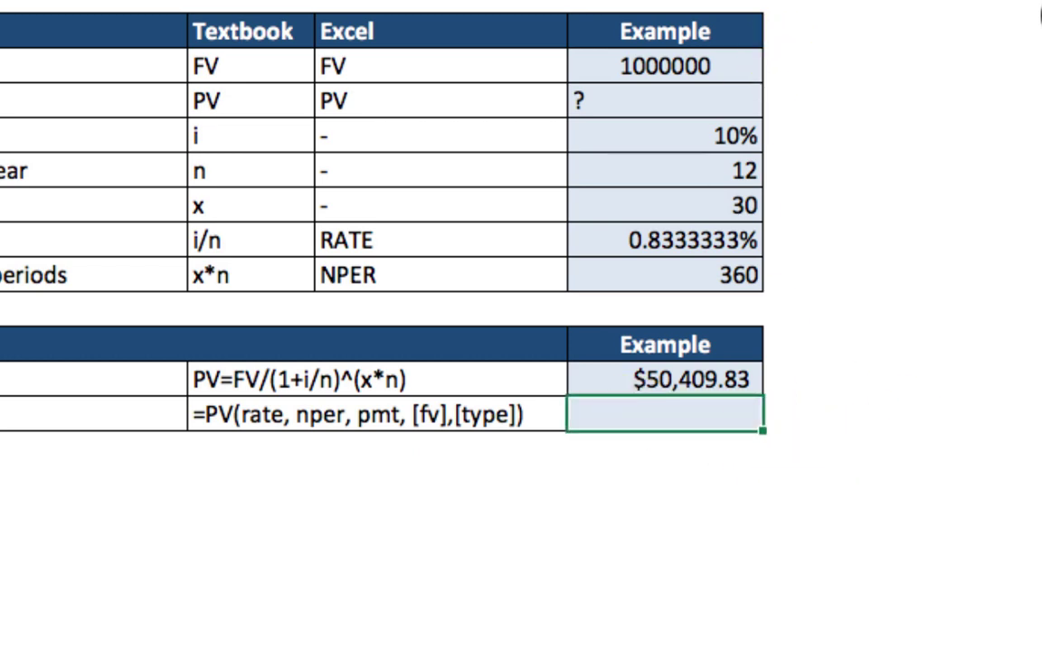
{"action": "type", "text": "="}
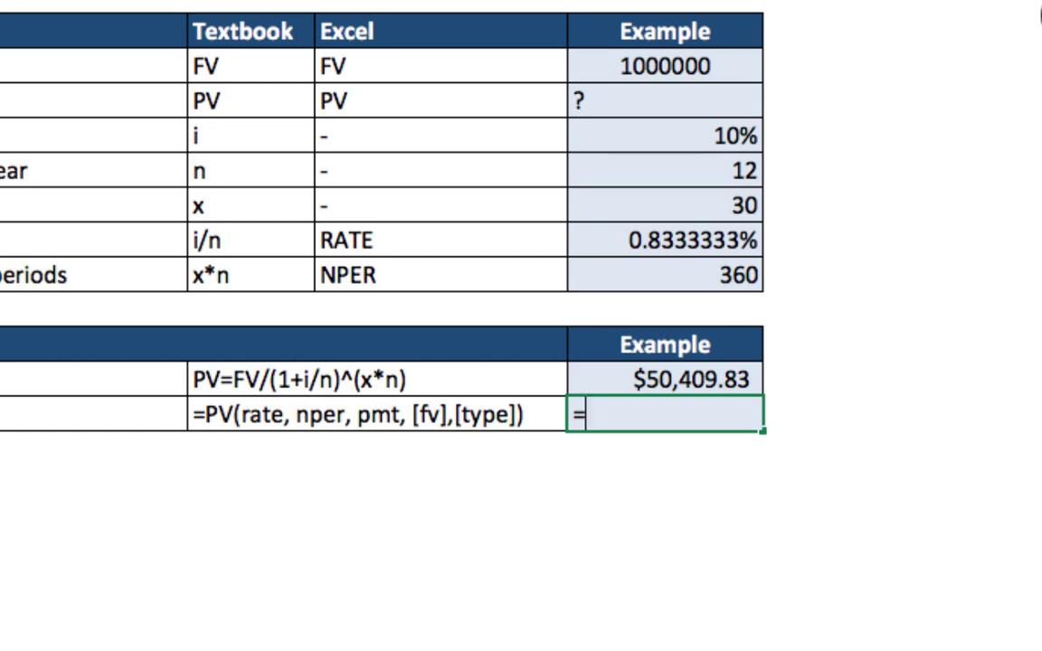
{"action": "type", "text": "pv"}
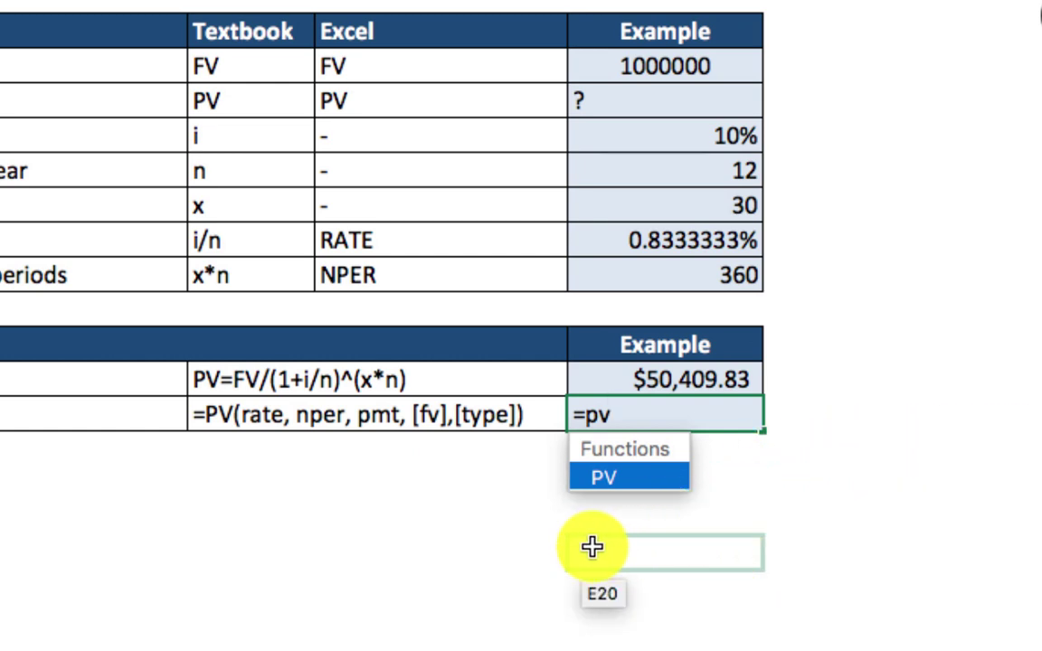
{"action": "double_click", "coordinate": [626, 488]}
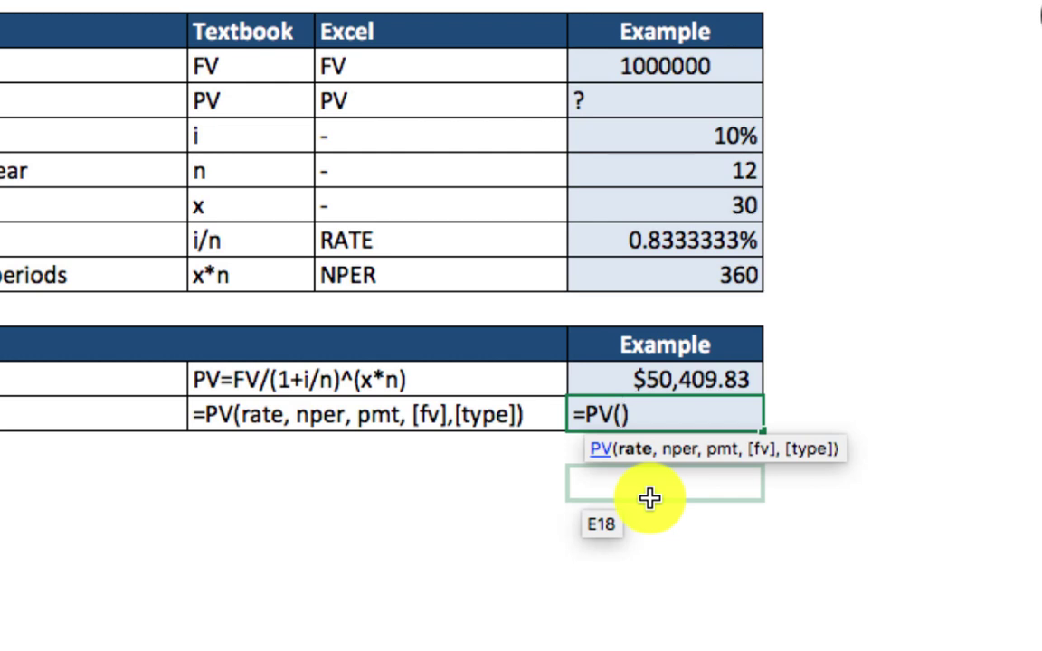
{"action": "type", "text": ")"}
{"action": "key", "text": "Left"}
{"action": "left_click", "coordinate": [650, 499]}
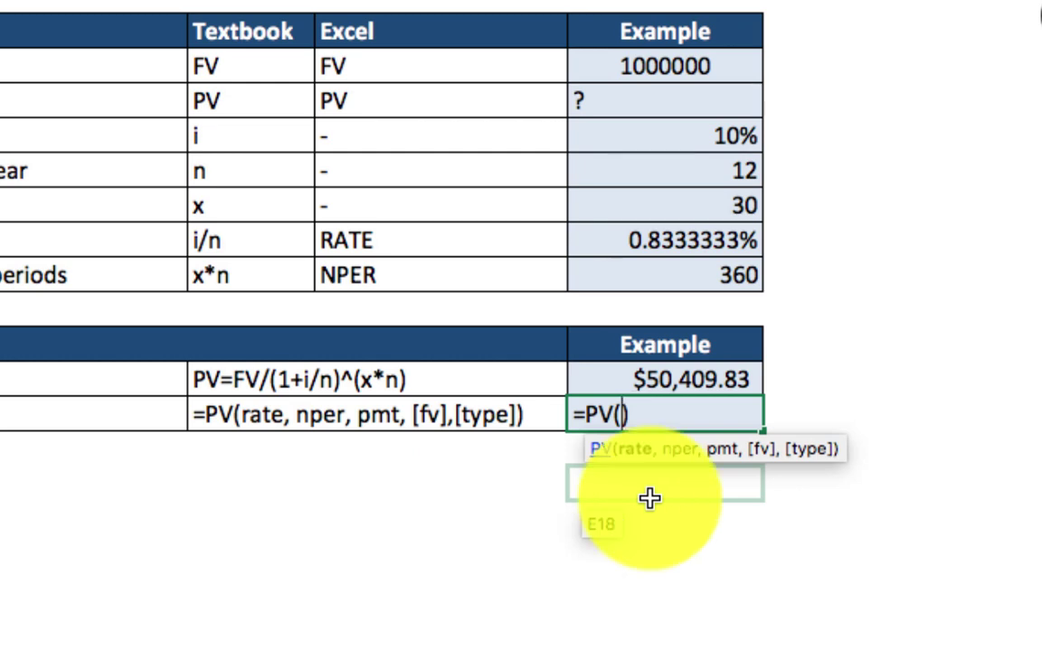
Fill in the PV function's first three arguments: E11 as rate, E12 as nper and 0 as pmt.
{"action": "left_click", "coordinate": [664, 241]}
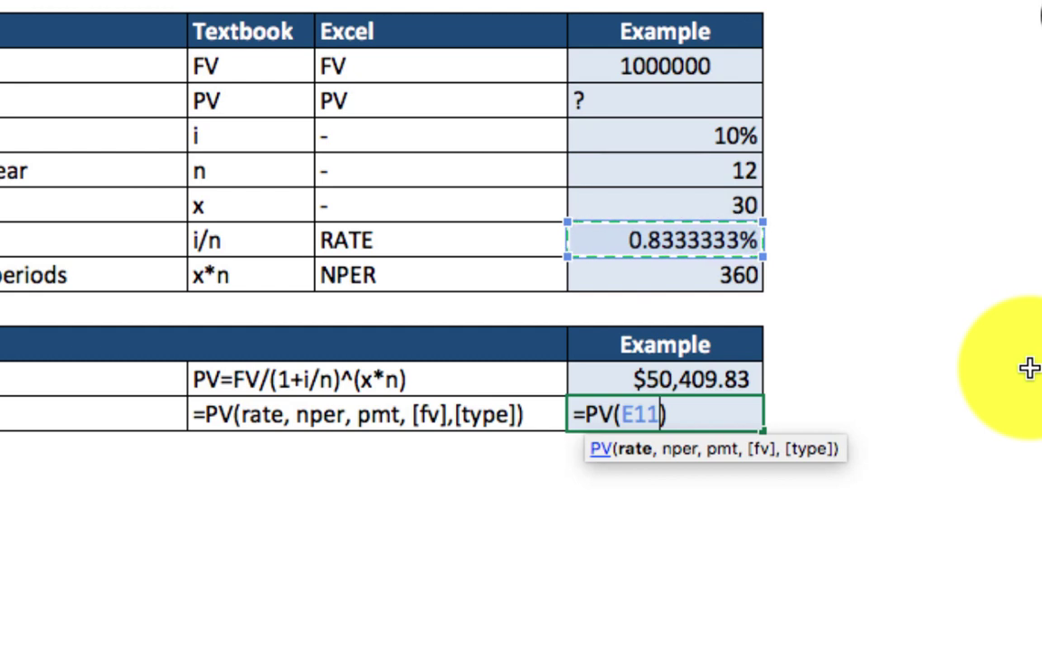
{"action": "type", "text": ","}
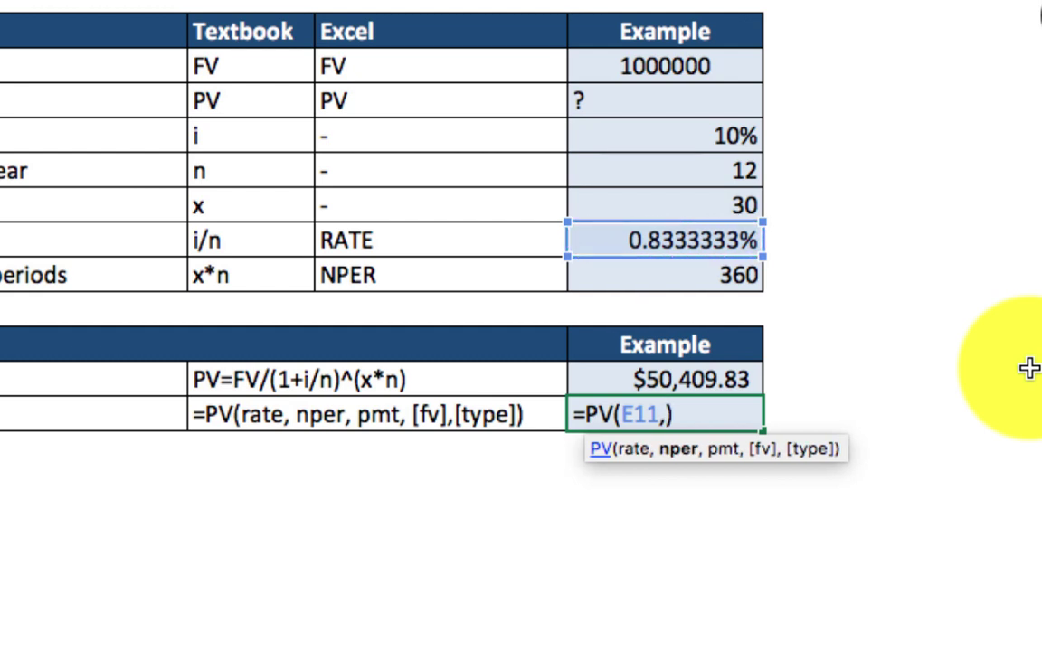
{"action": "left_click", "coordinate": [760, 280]}
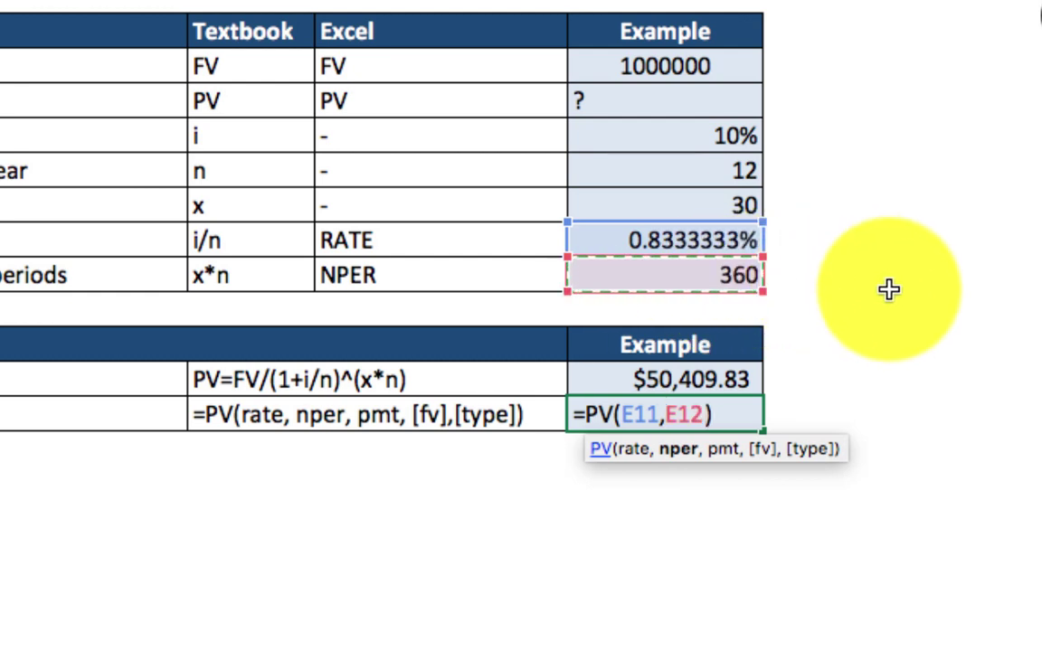
{"action": "type", "text": ","}
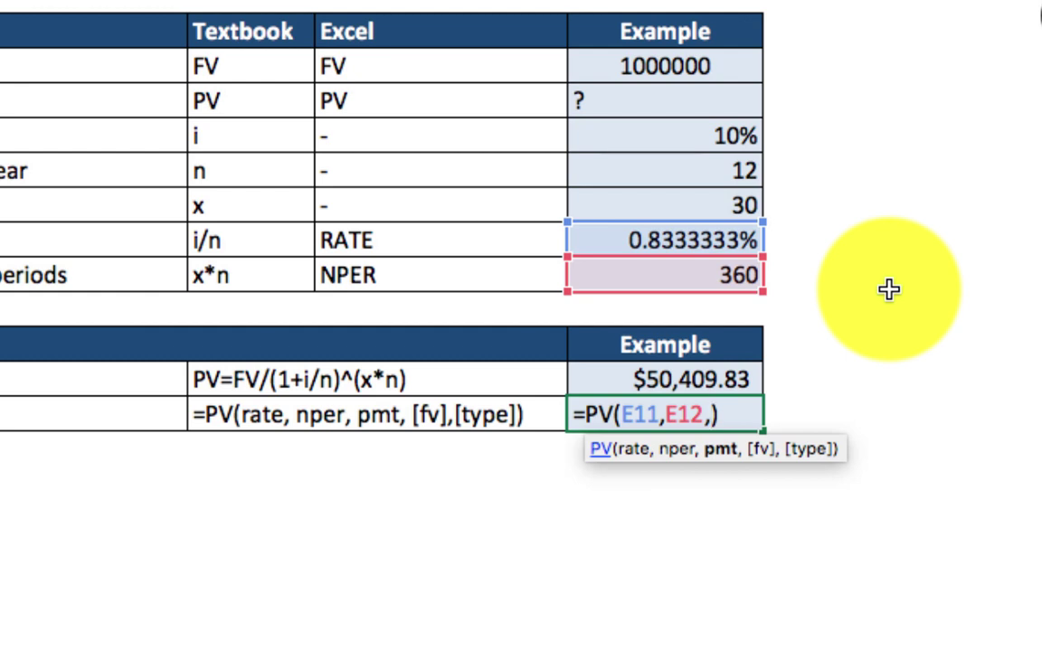
{"action": "type", "text": "0,"}
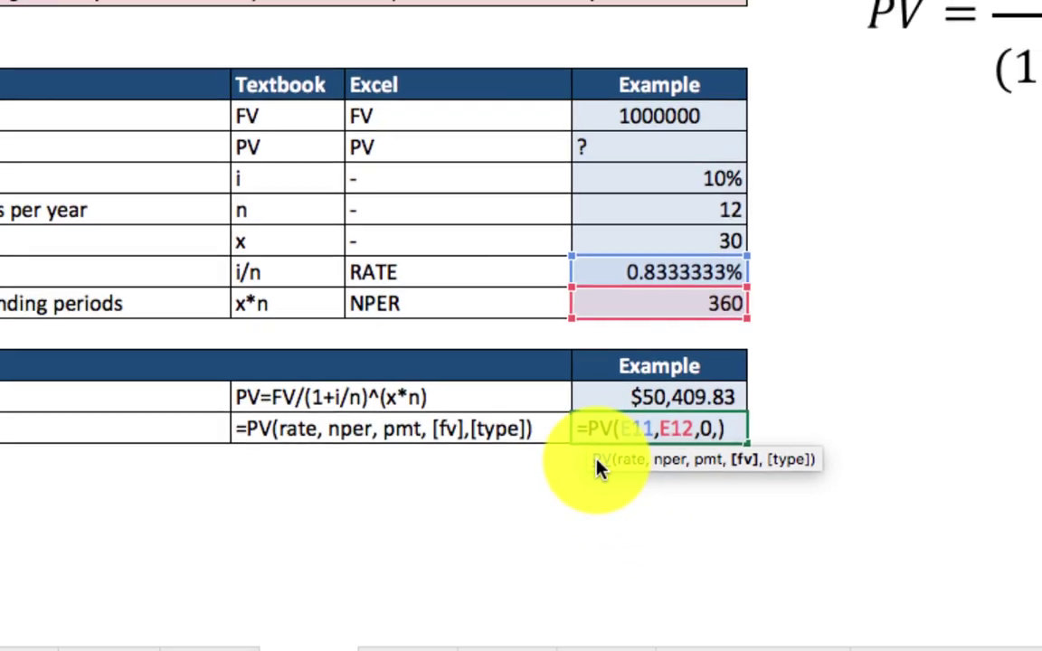
Open the help article on the PV function to review its syntax, and close it again.
{"action": "left_click", "coordinate": [600, 450]}
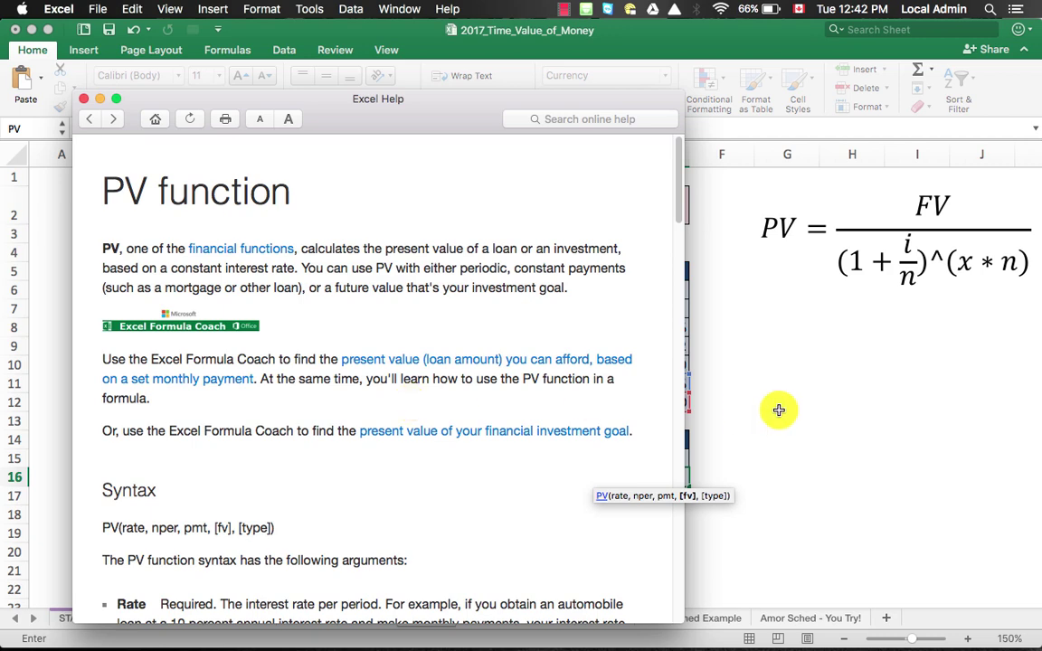
{"action": "left_click", "coordinate": [743, 398]}
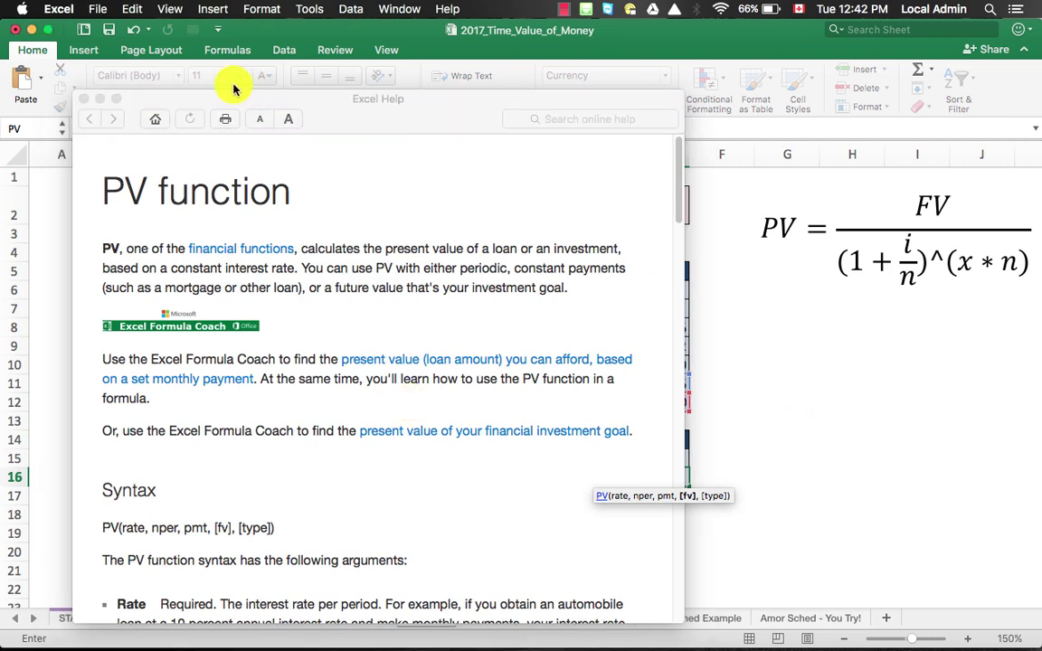
{"action": "left_click", "coordinate": [83, 99]}
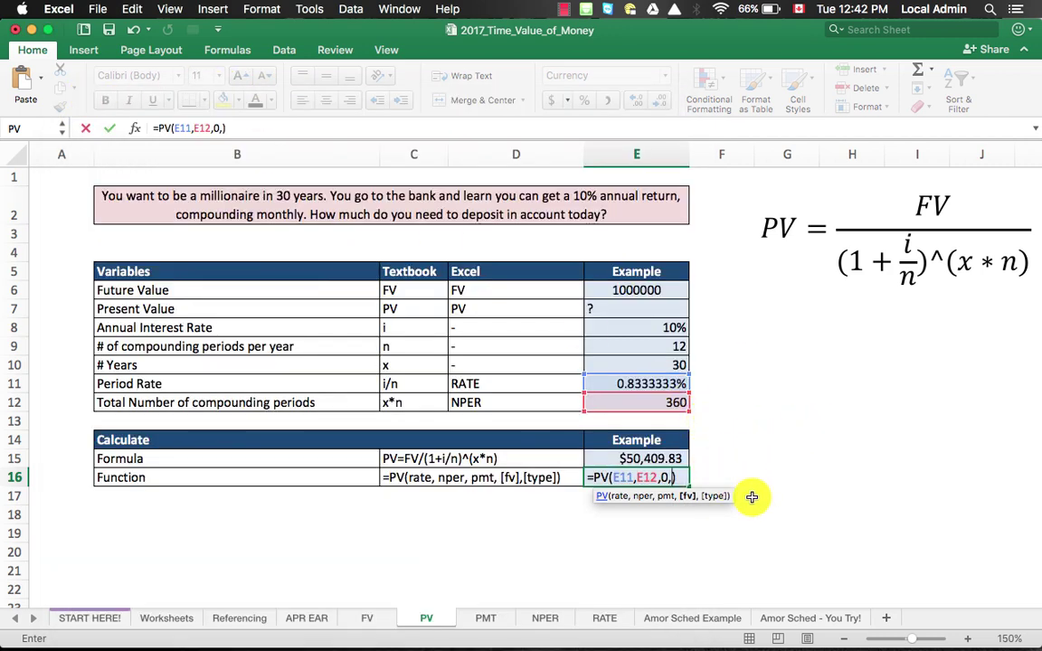
Add E6 as the fv argument, omit the optional type, and enter the function as =PV(E11,E12,0,E6).
{"action": "left_click", "coordinate": [636, 289]}
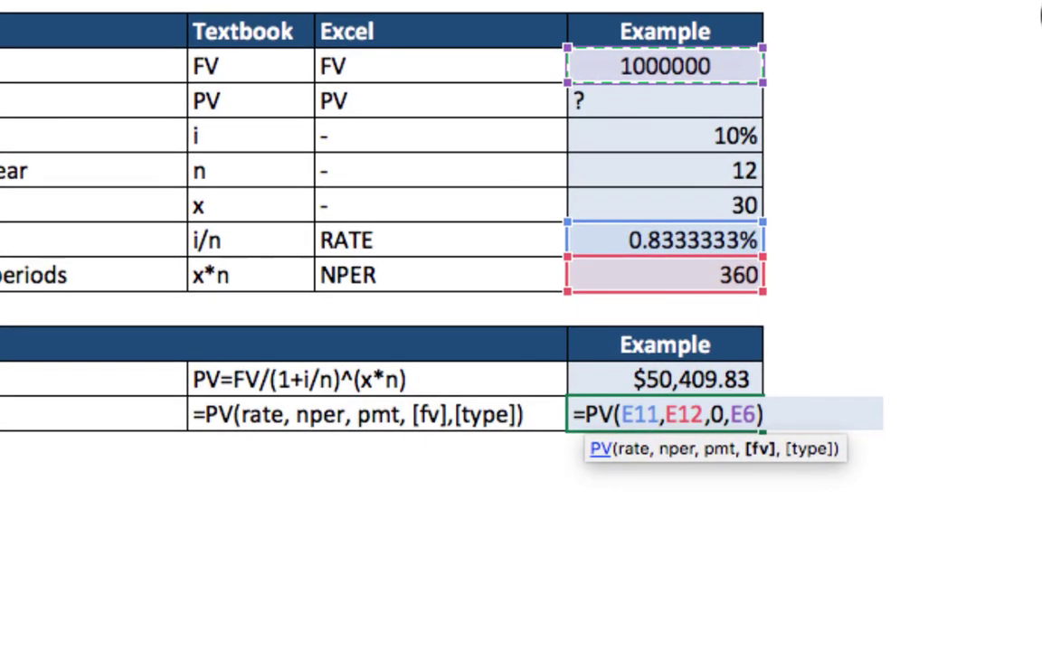
{"action": "type", "text": "m"}
{"action": "key", "text": "BackSpace"}
{"action": "type", "text": ","}
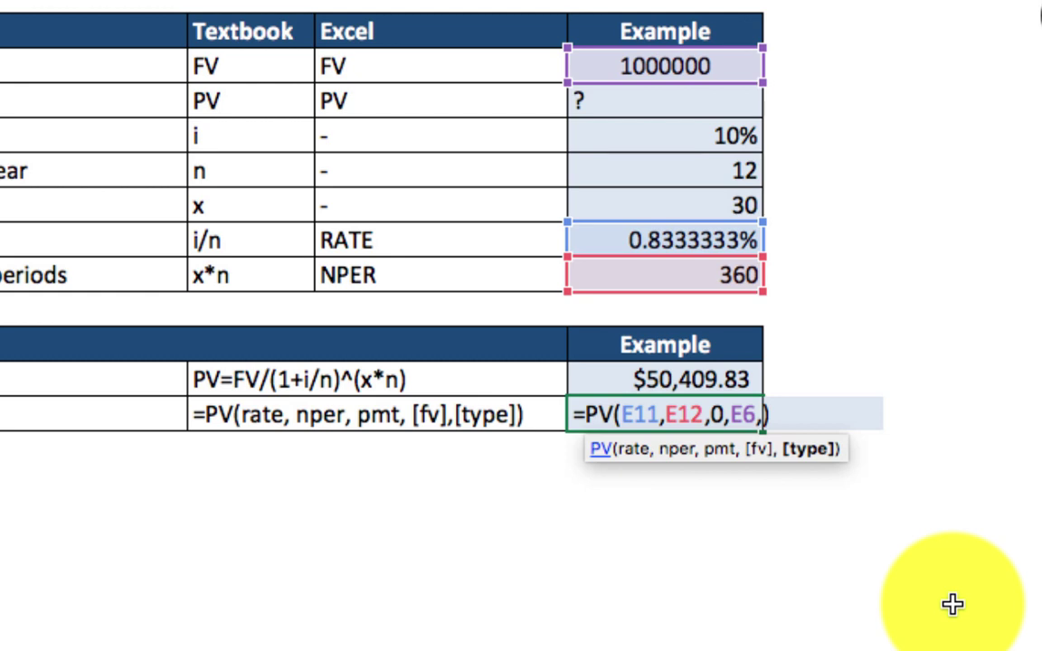
{"action": "key", "text": "BackSpace"}
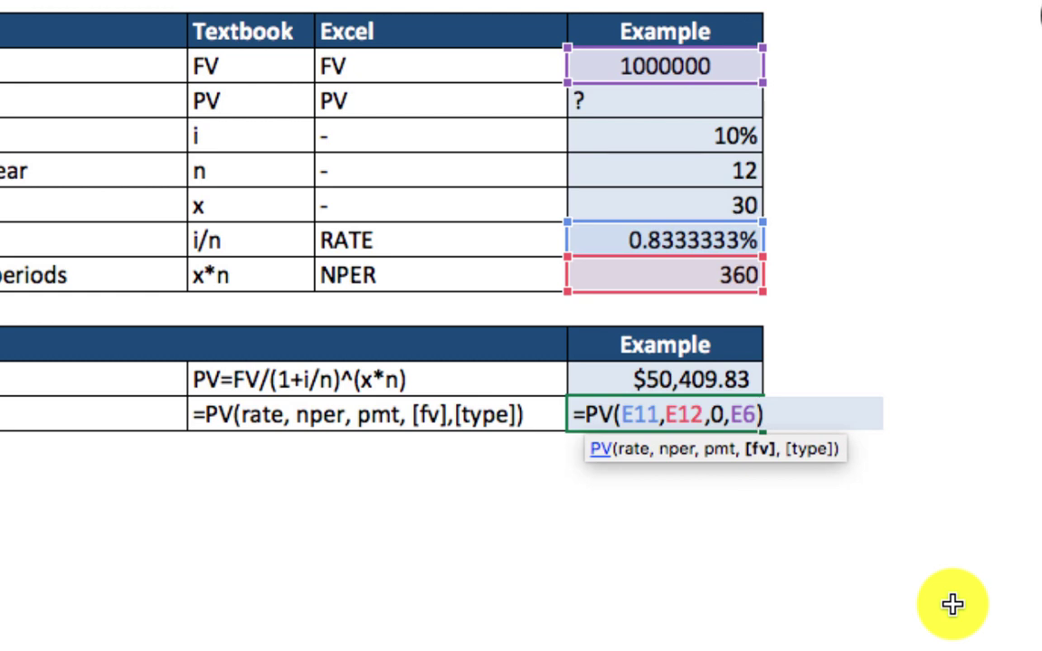
{"action": "key", "text": "Return"}
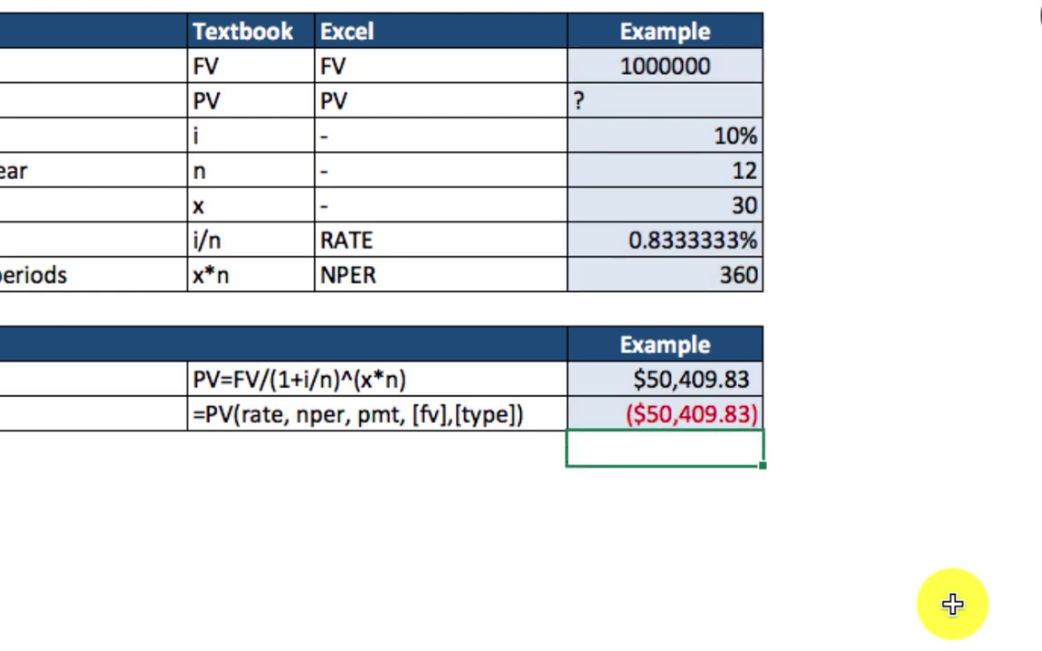